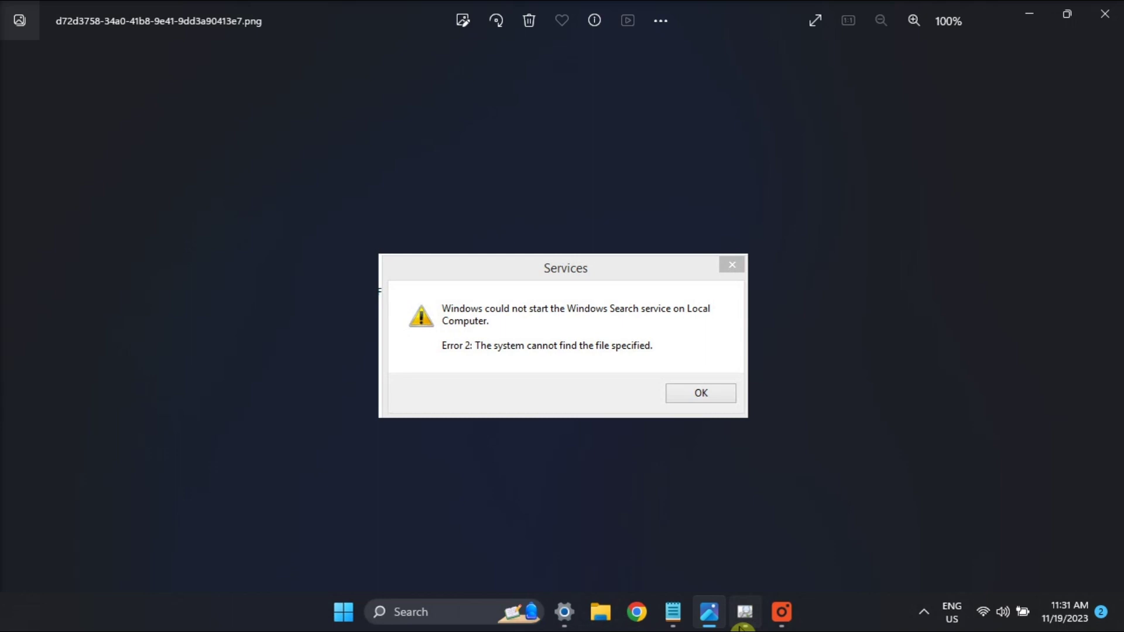
Advance the Photos viewer to the Search and Indexing troubleshooter image
left_click(743, 612)
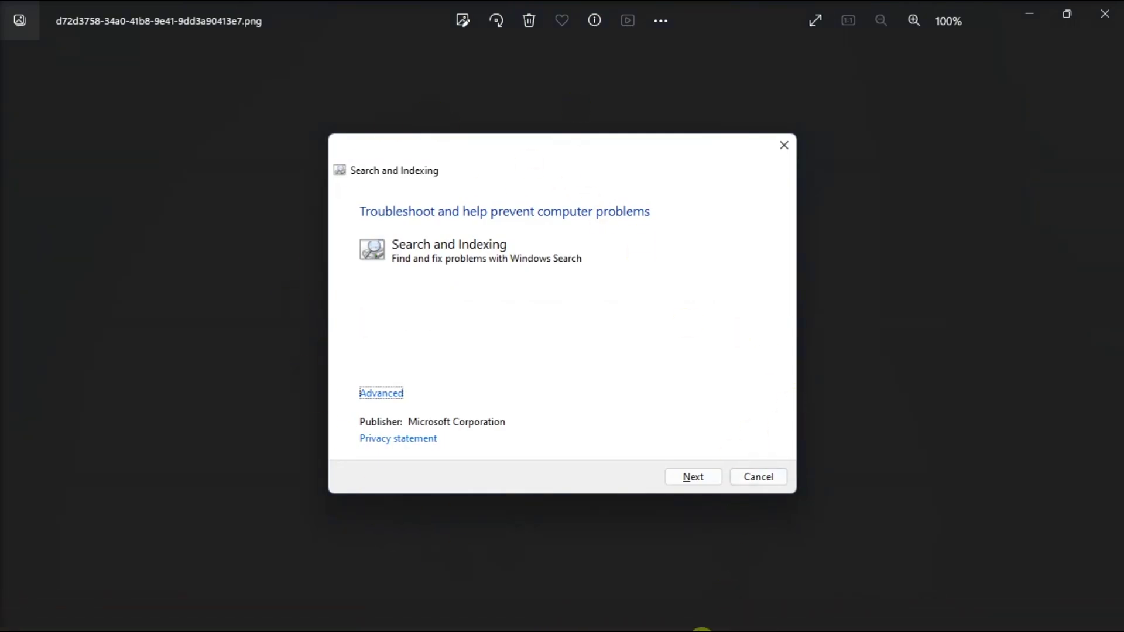
Glance at Windows Update settings, then launch the Services app from search results
left_click(565, 612)
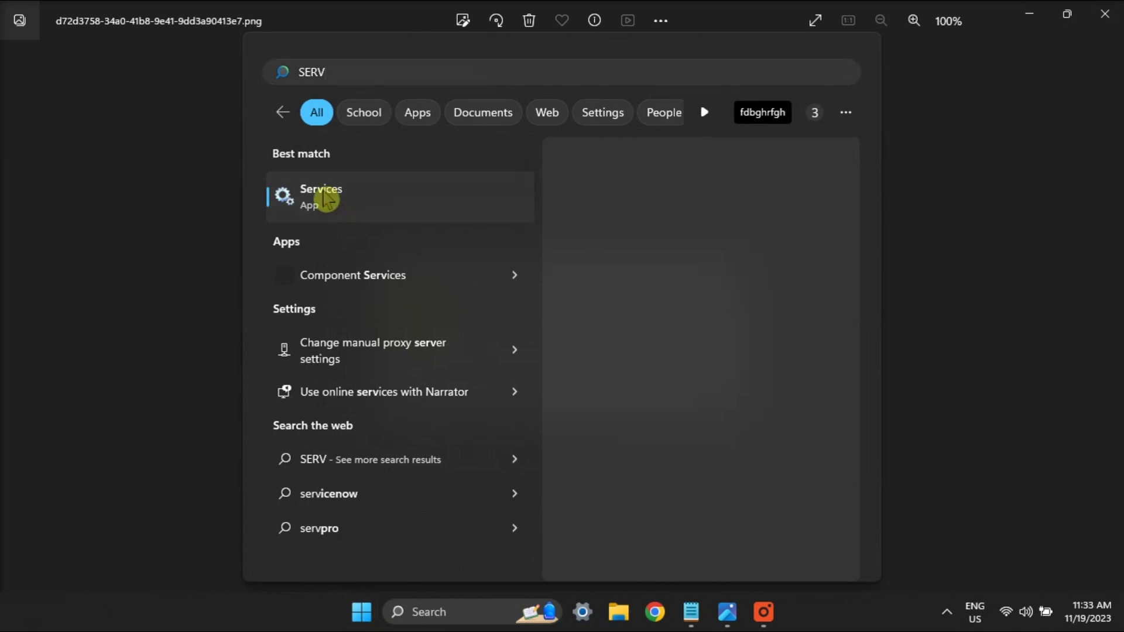
left_click(329, 202)
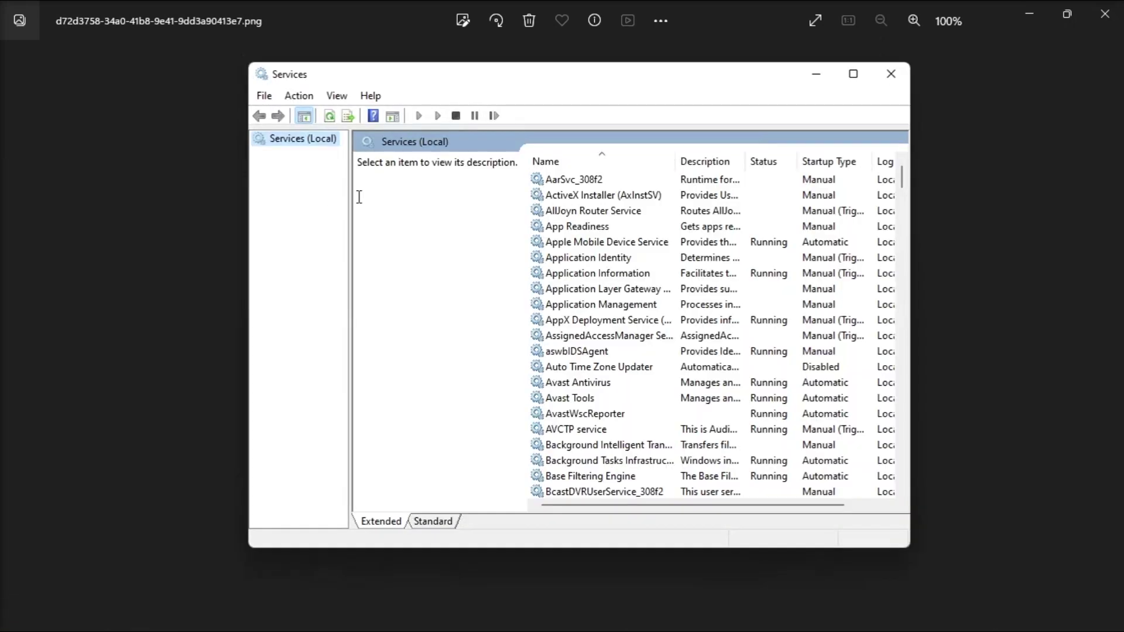
scroll(631, 290, "down", 2)
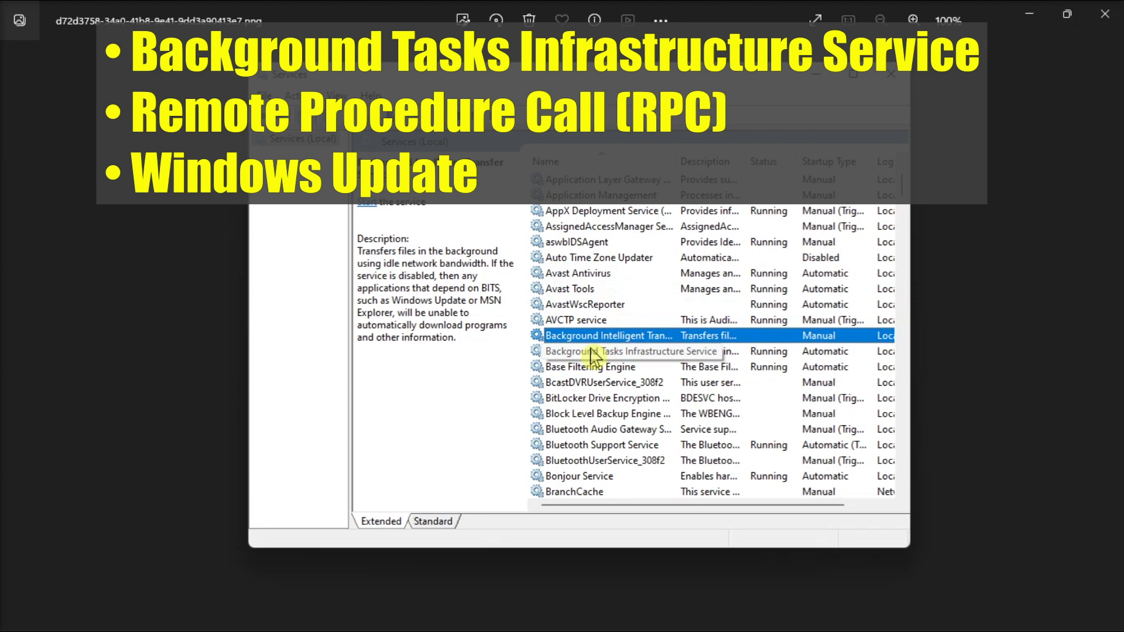
Check the Background Tasks Infrastructure Service, then start the Remote Procedure Call (RPC) Locator service
right_click(588, 338)
left_click(586, 352)
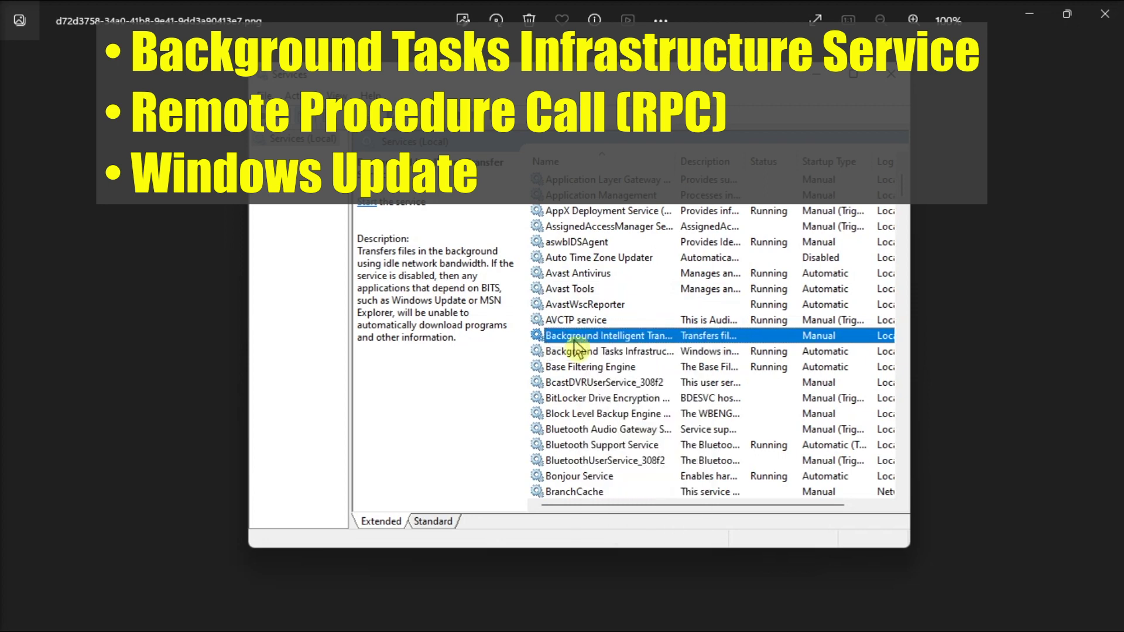
right_click(582, 353)
key("Escape")
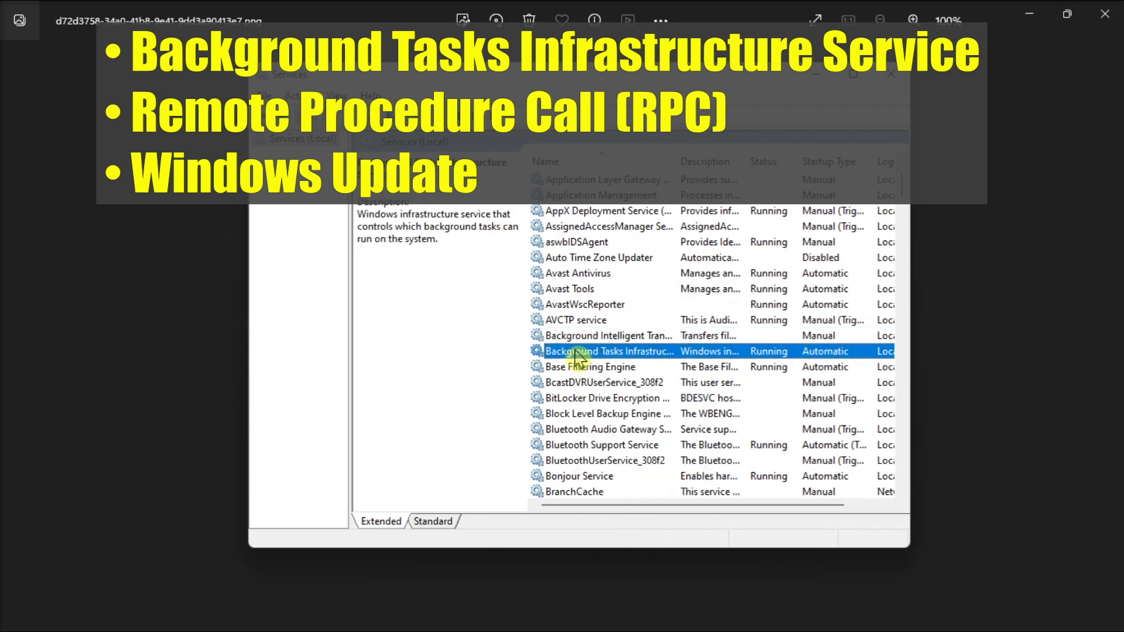
key("r")
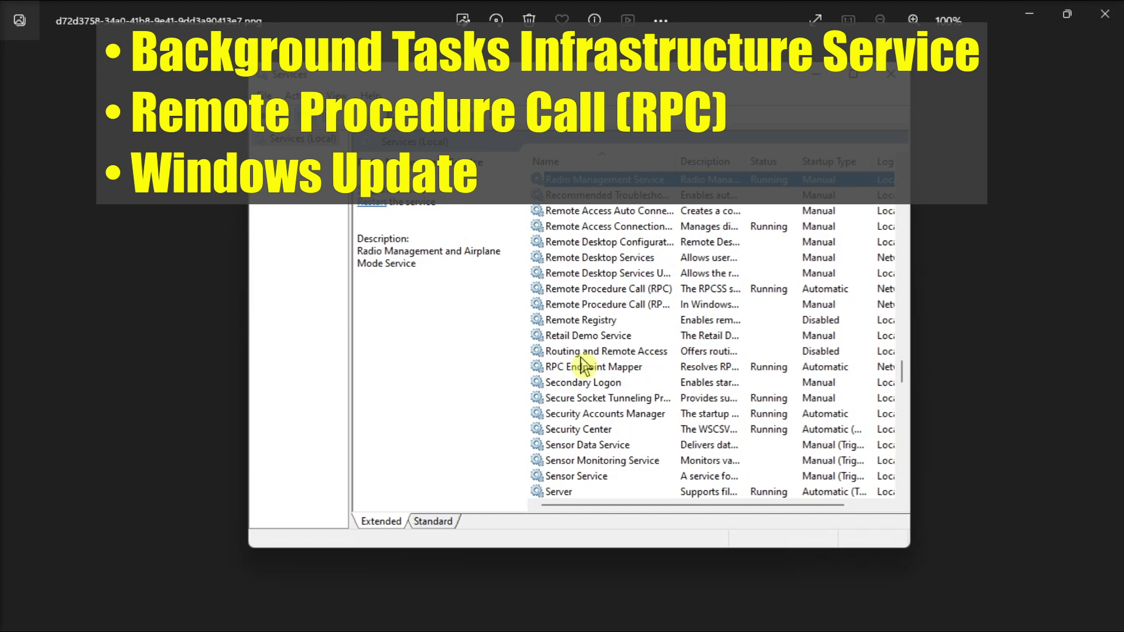
right_click(615, 305)
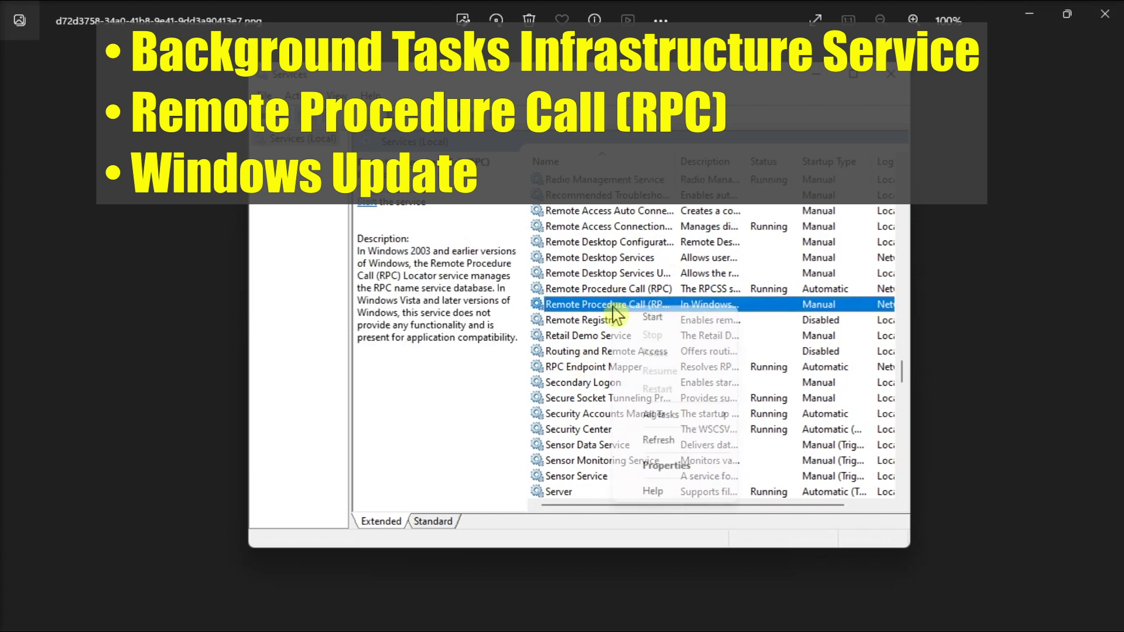
left_click(652, 318)
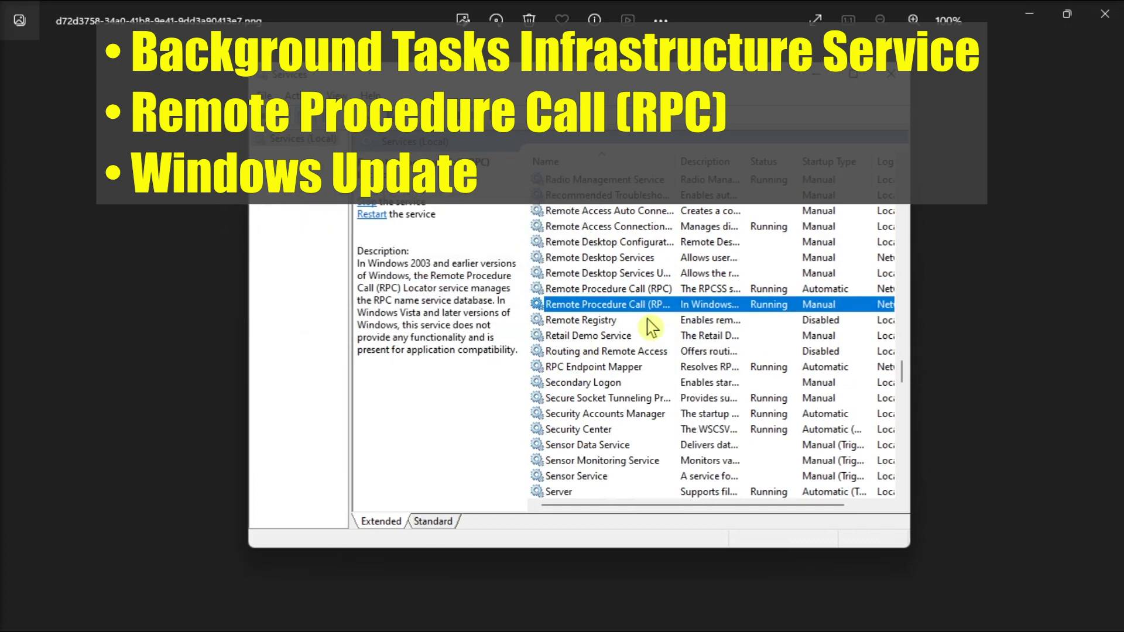
Start the Windows Update service
key("w")
scroll(653, 327, "down", 5)
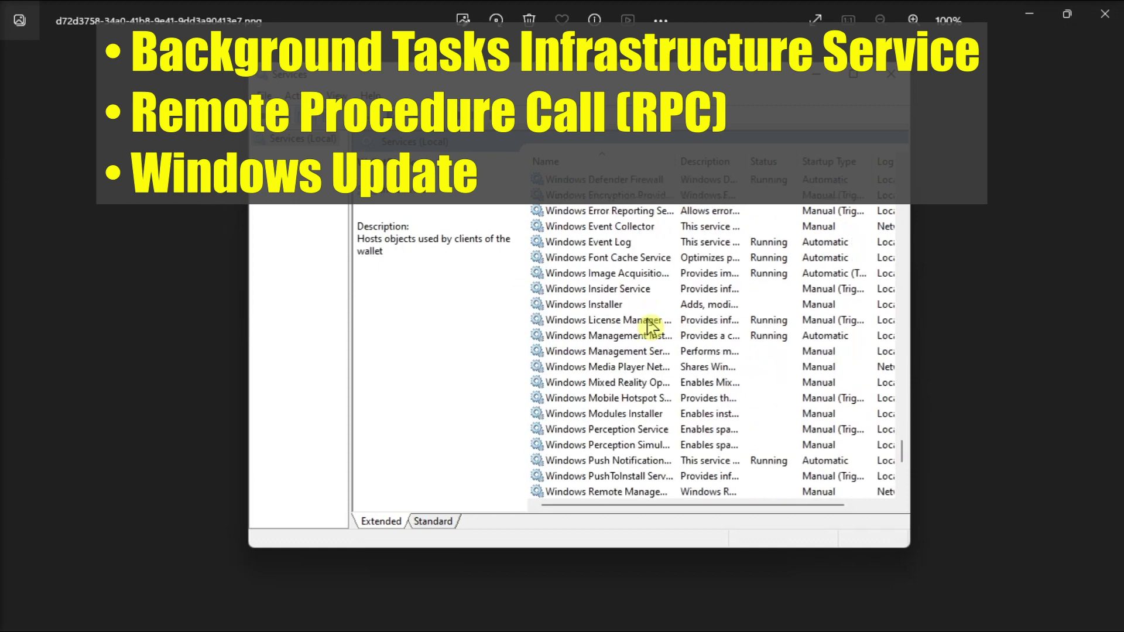
scroll(652, 327, "down", 5)
right_click(583, 335)
left_click(615, 350)
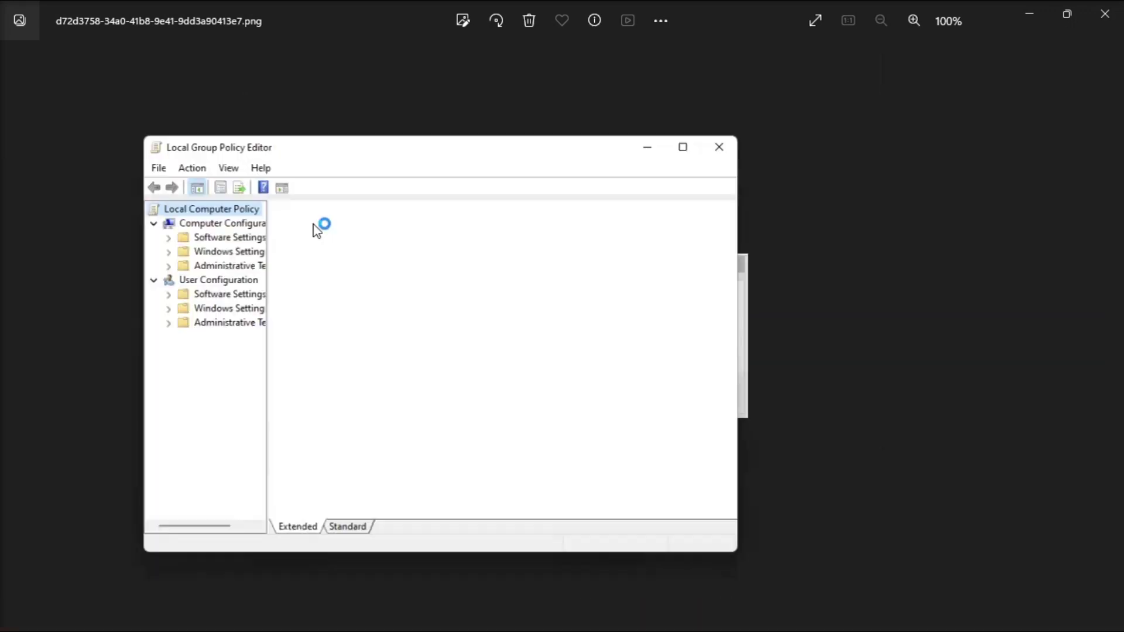
Drill into Administrative Templates > Windows Components > Search to find 'Fully disable Search UI'
left_click_drag(416, 134, 581, 94)
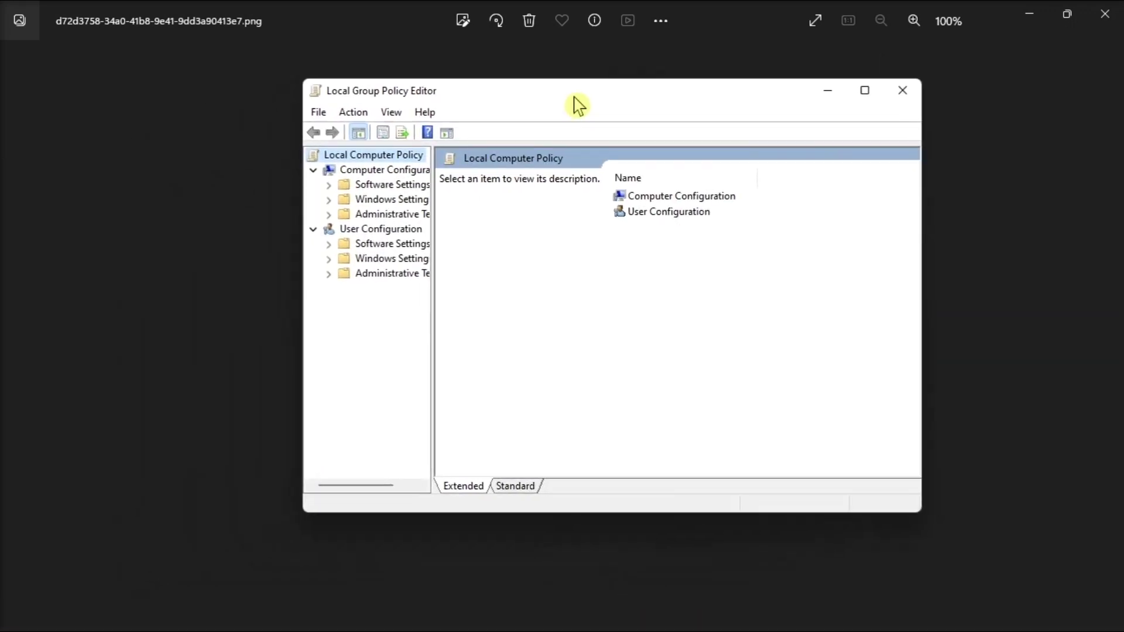
double_click(381, 214)
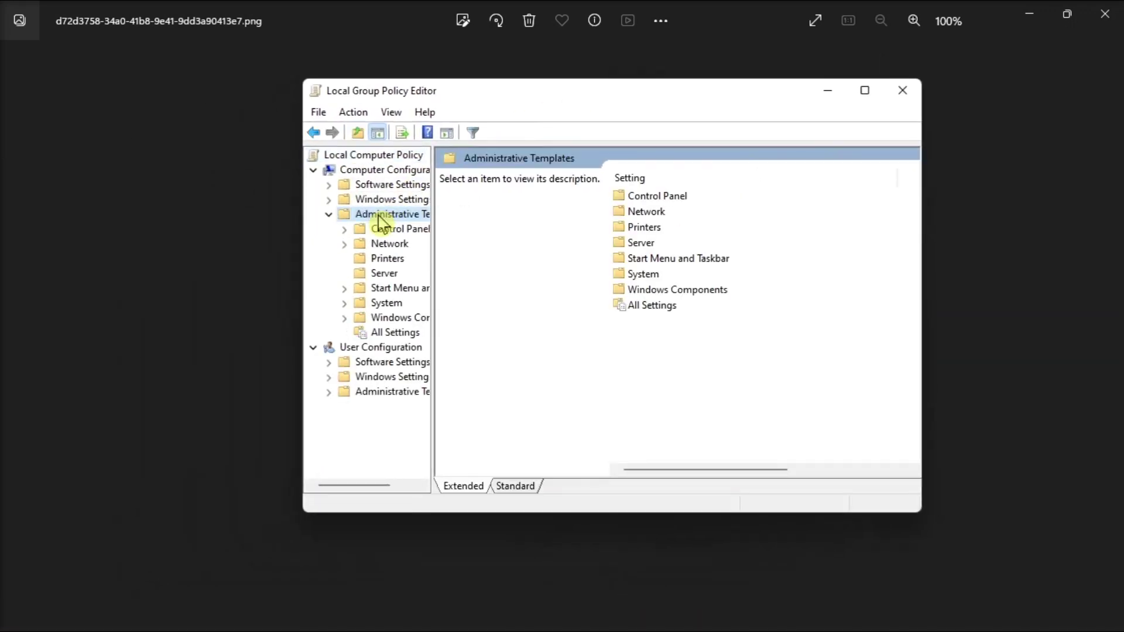
double_click(677, 290)
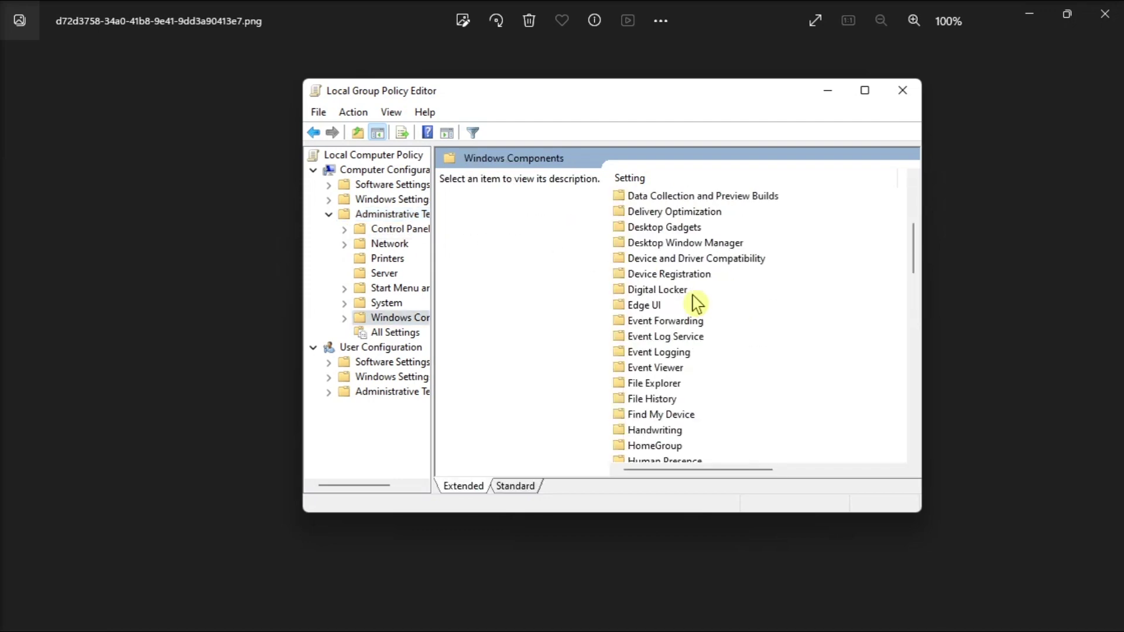
scroll(694, 303, "down", 10)
double_click(642, 399)
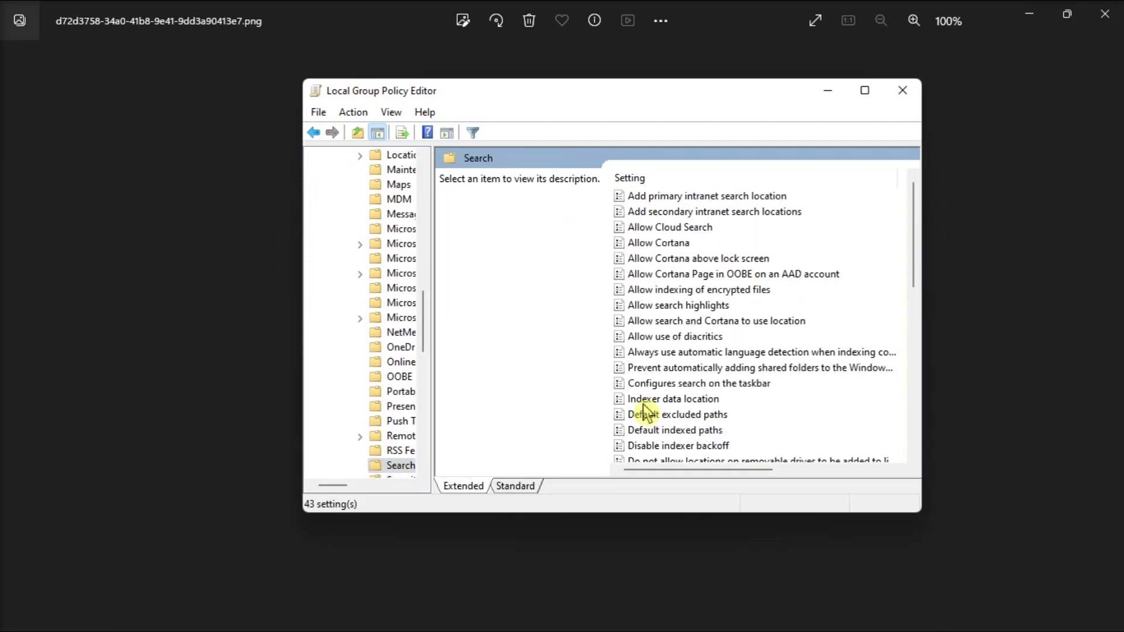
left_click(753, 527)
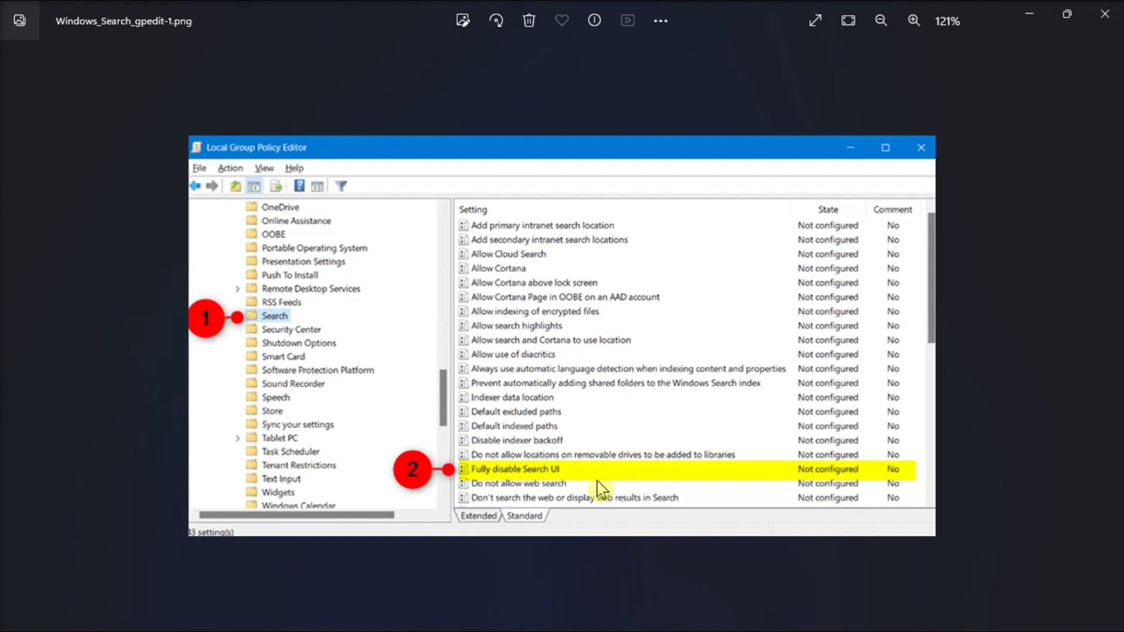
Return to the Windows Search error image and run 'msconfig' from the Run dialog
key("Right")
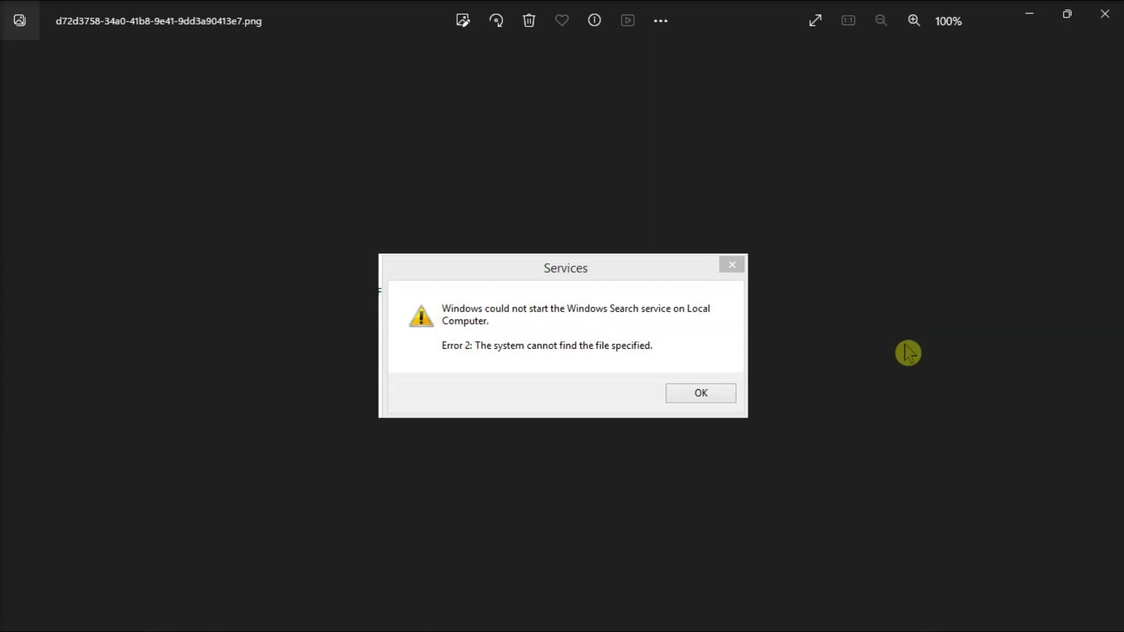
left_click(362, 611)
type("RUN")
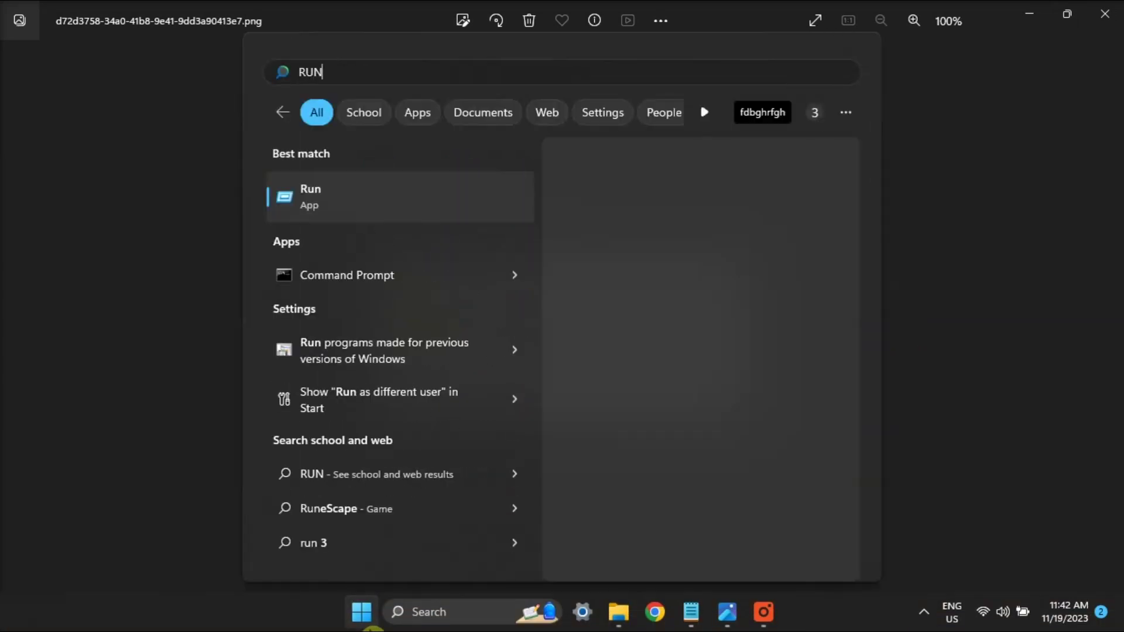
key("Return")
left_click_drag(234, 462, 567, 267)
left_click(549, 345)
key("Return")
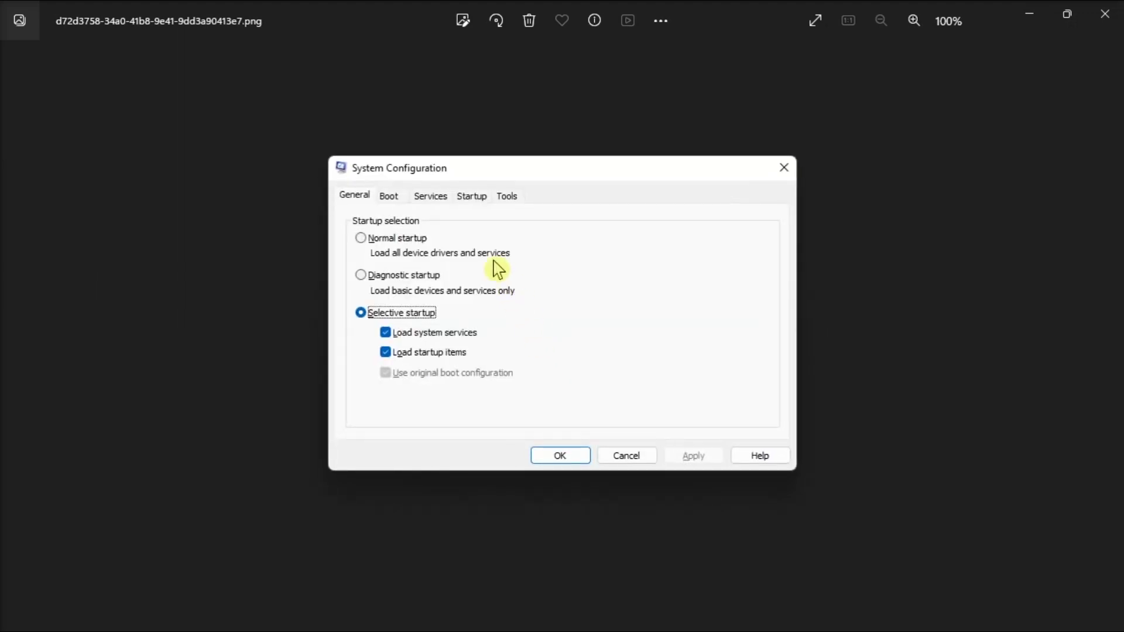
On the msconfig Services tab, sort by name, tick Windows Search, and confirm with Apply and OK
left_click(431, 196)
left_click(364, 222)
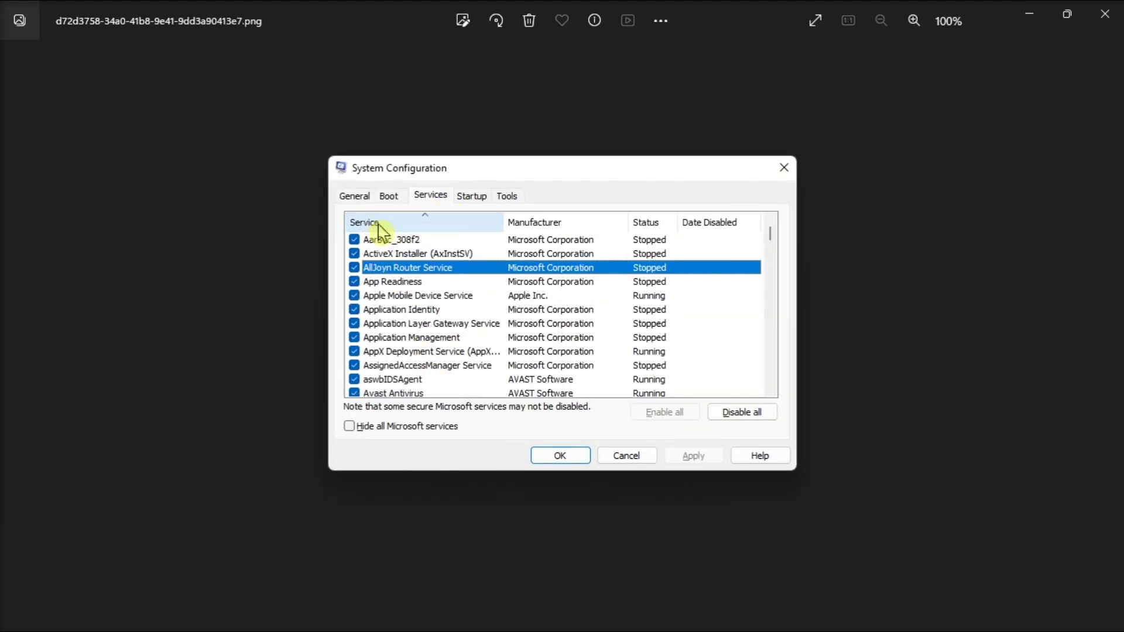
left_click(420, 337)
scroll(420, 350, "down", 15)
scroll(413, 299, "down", 10)
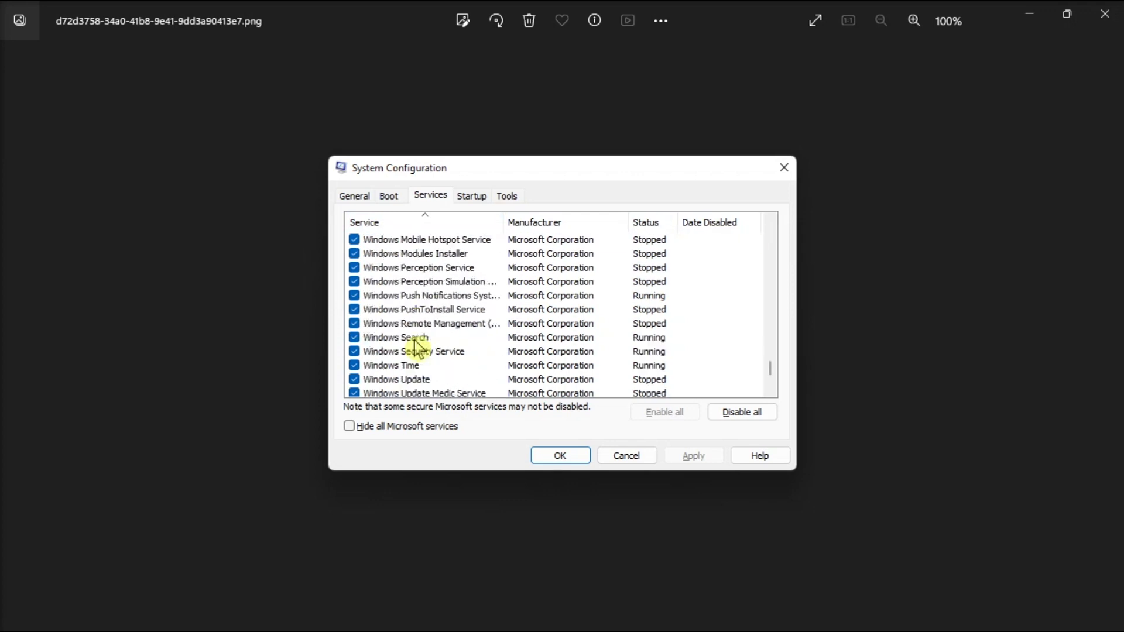
left_click(409, 290)
left_click(406, 249)
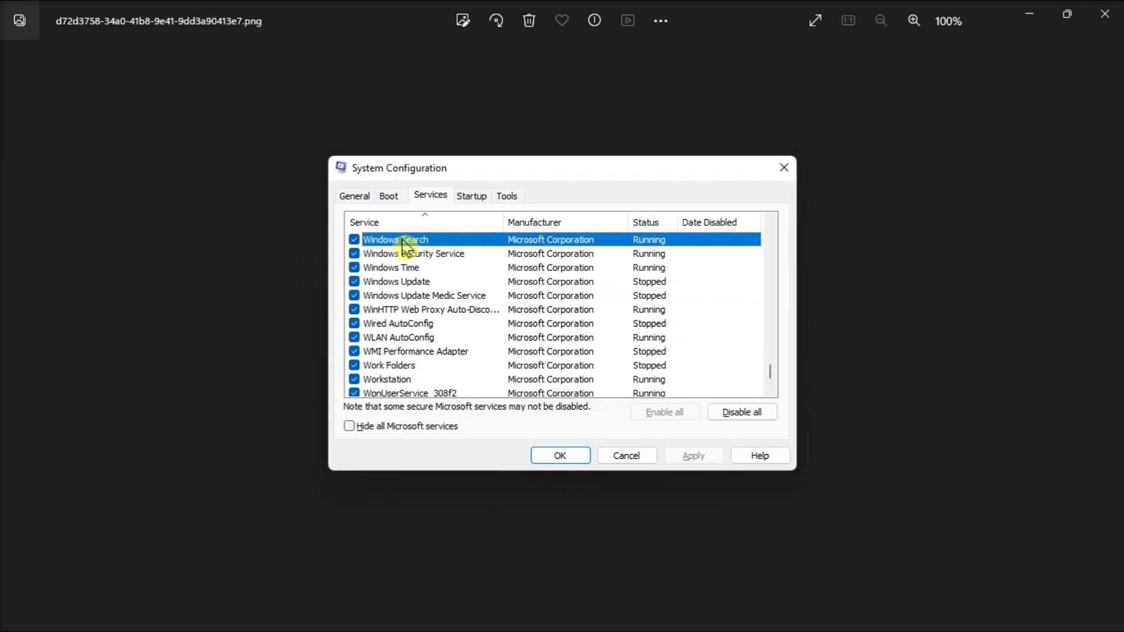
left_click(355, 239)
left_click(693, 456)
Dismiss the System Configuration prompt using Exit without restart
left_click(560, 456)
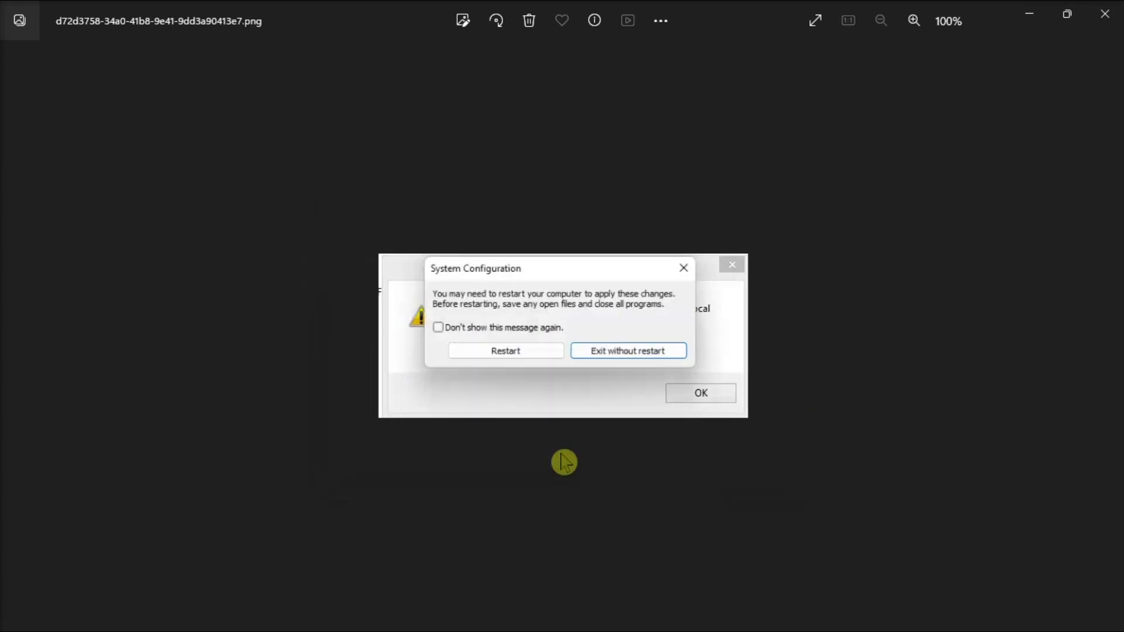
left_click(685, 268)
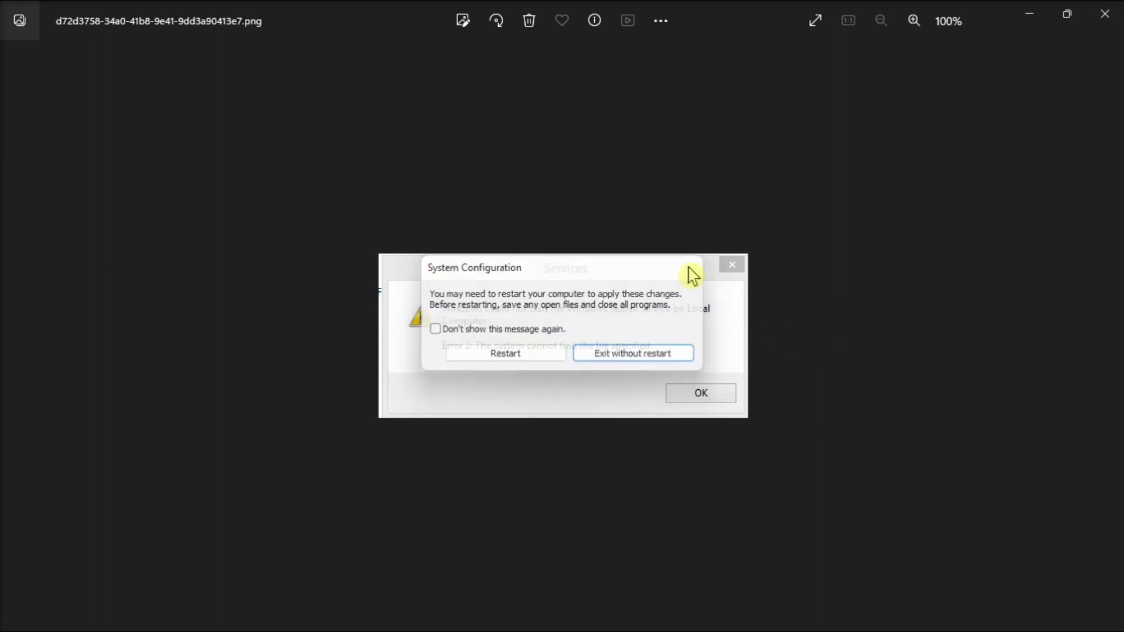